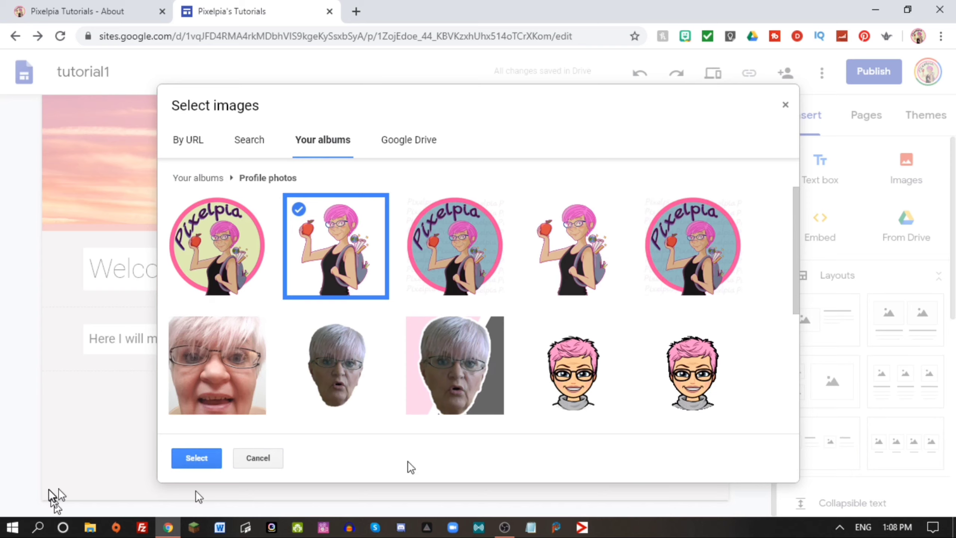
Insert the selected avatar picture from the Profile photos album and crop it to zoom in on the head and shoulders.
left_click(192, 458)
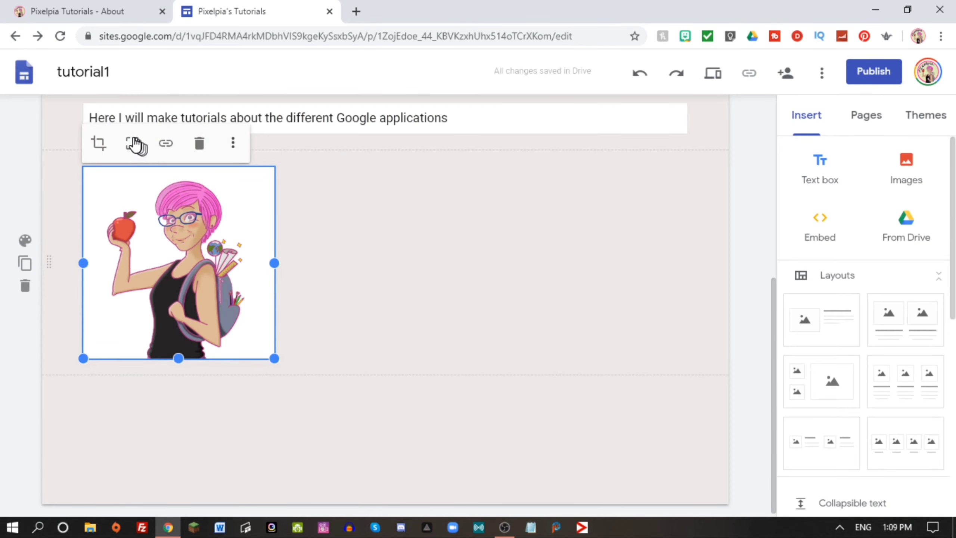
left_click(99, 143)
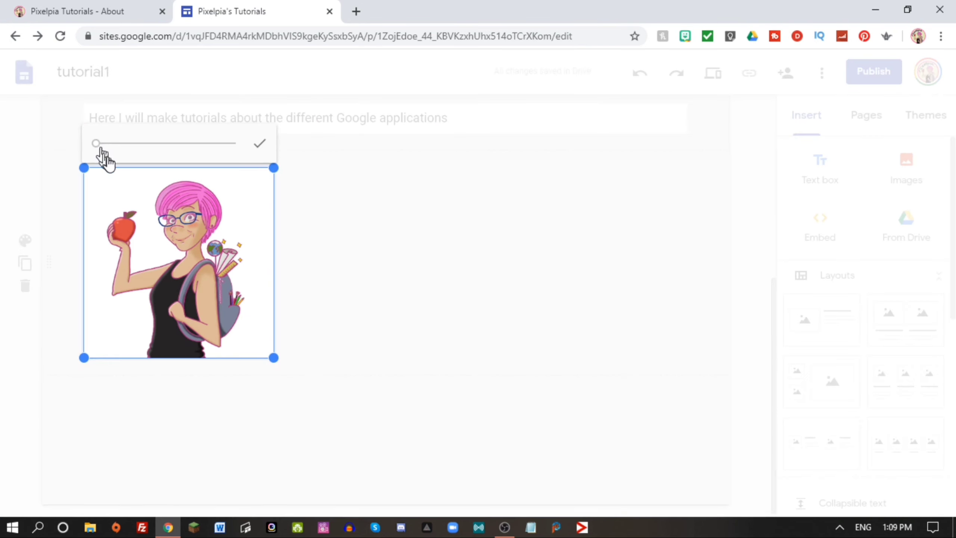
left_click(131, 143)
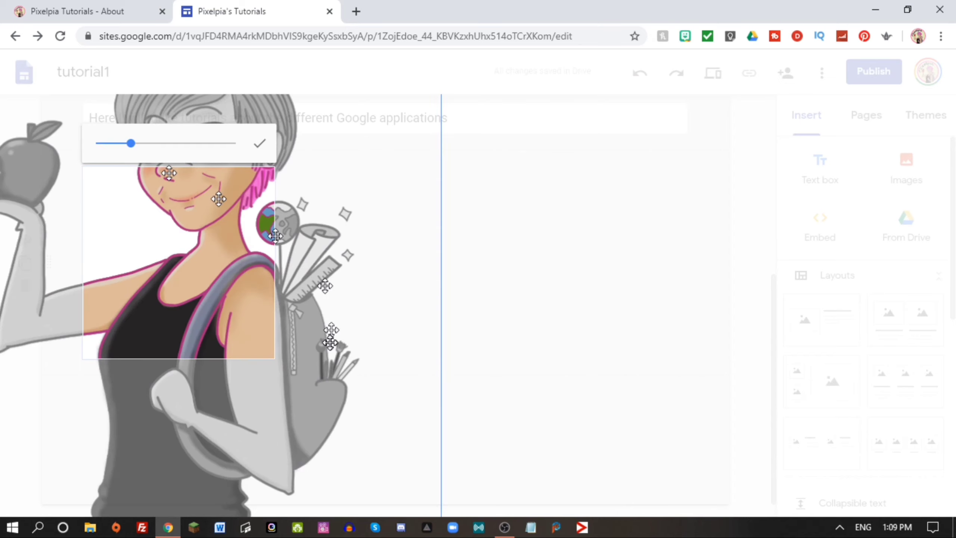
left_click_drag(279, 103, 257, 226)
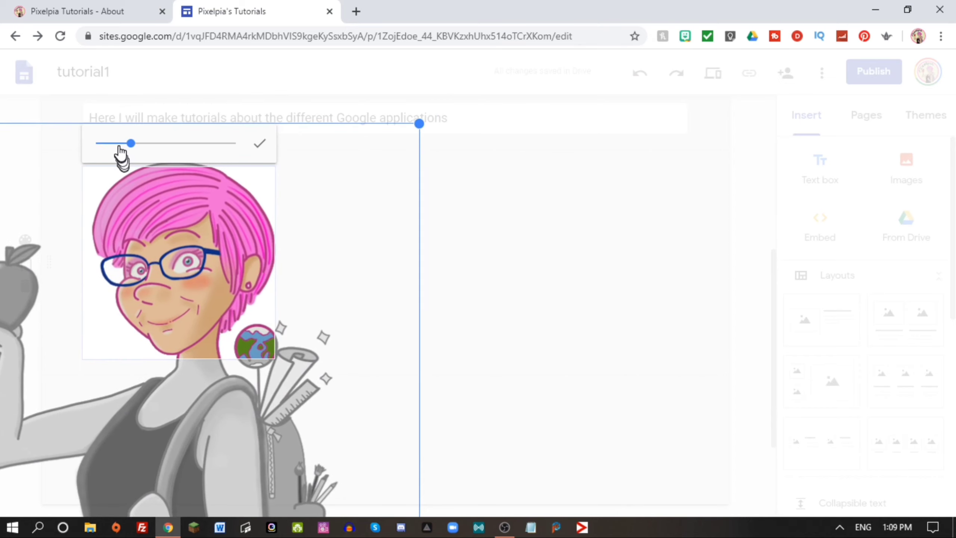
left_click_drag(131, 144, 117, 143)
left_click_drag(157, 252, 160, 259)
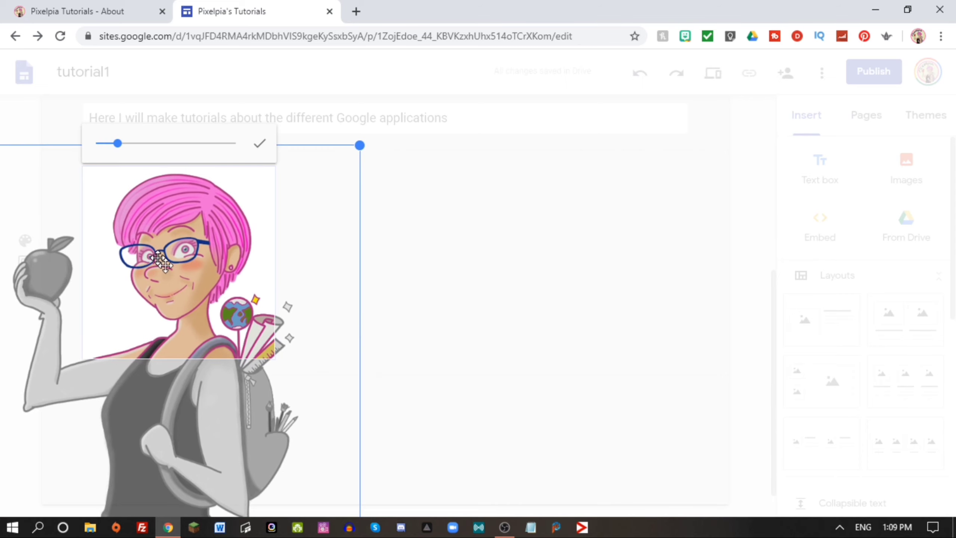
left_click(262, 145)
Uncrop and shrink the inserted avatar picture, and delete it from the Home page.
left_click(132, 145)
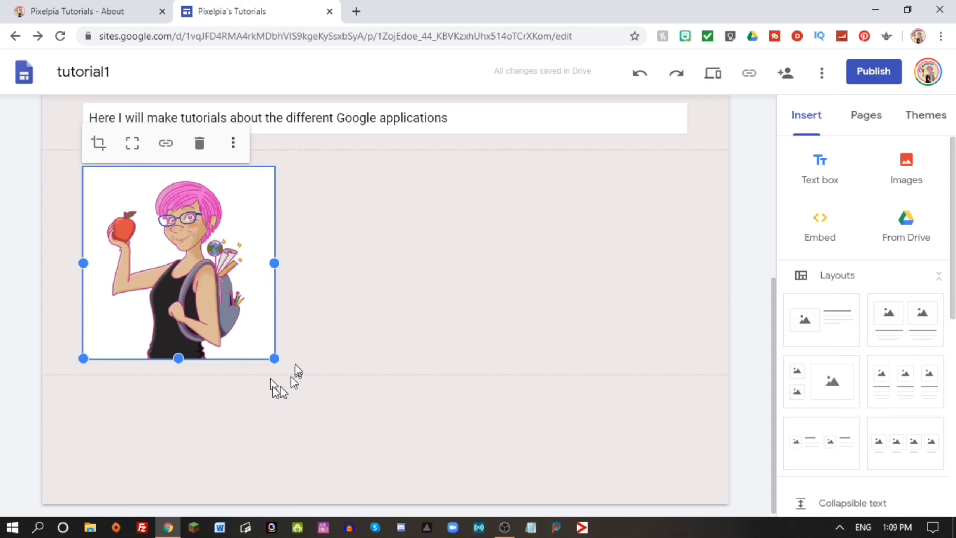
left_click_drag(271, 356, 166, 277)
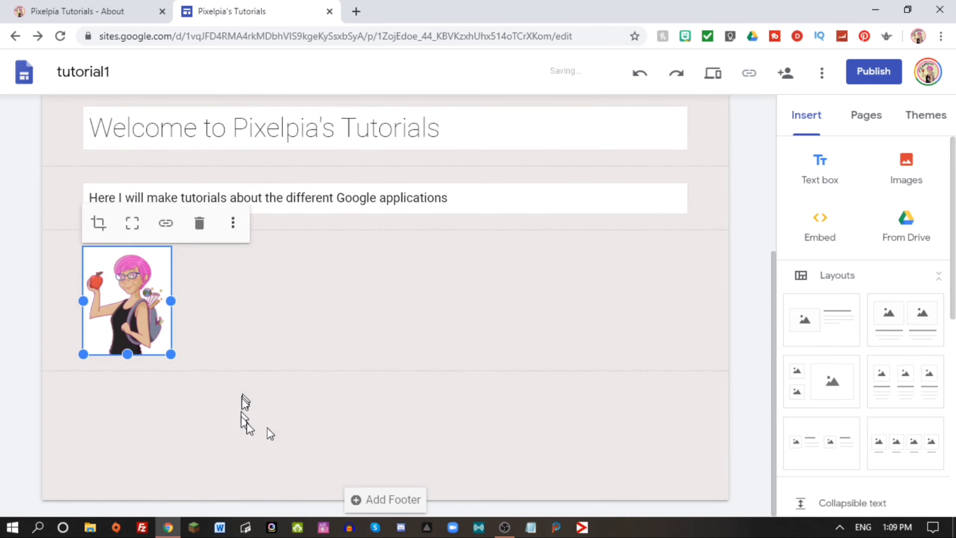
key("Delete")
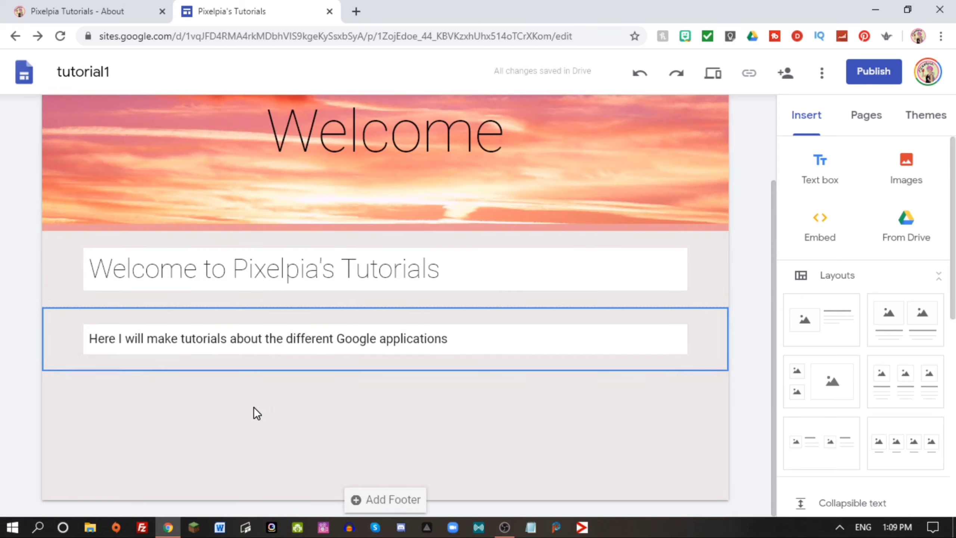
Add the layout with one image beside text and fill its placeholder with the white-background avatar picture from the Profile photos album.
left_click(816, 334)
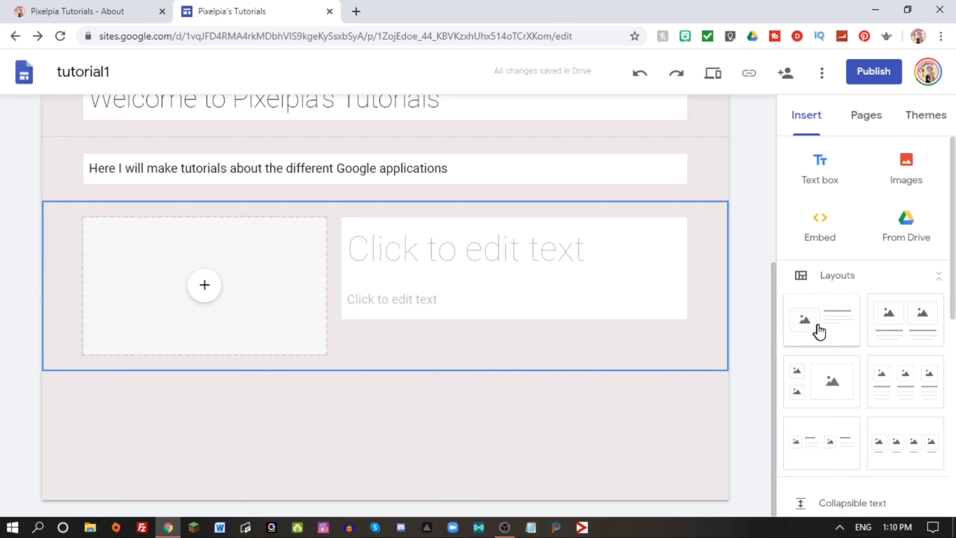
left_click(207, 289)
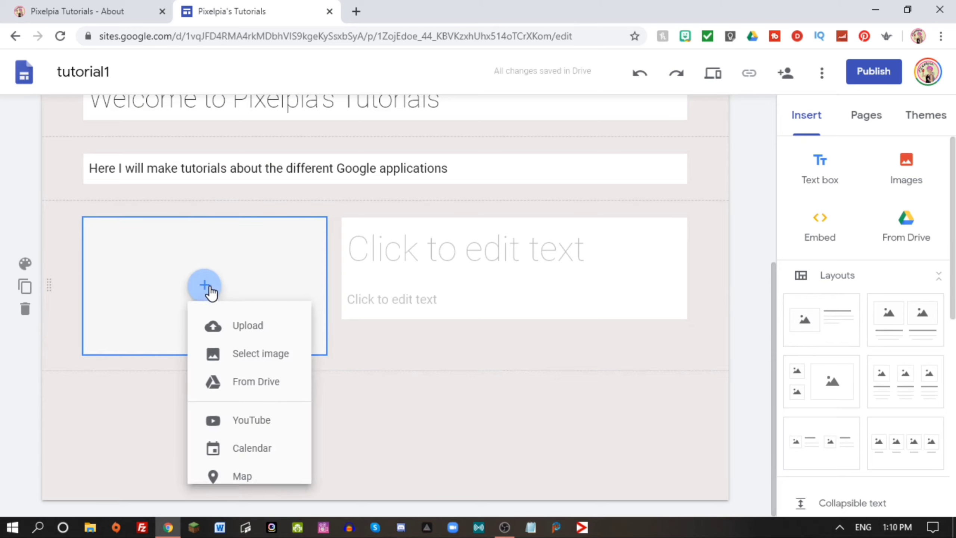
left_click(284, 363)
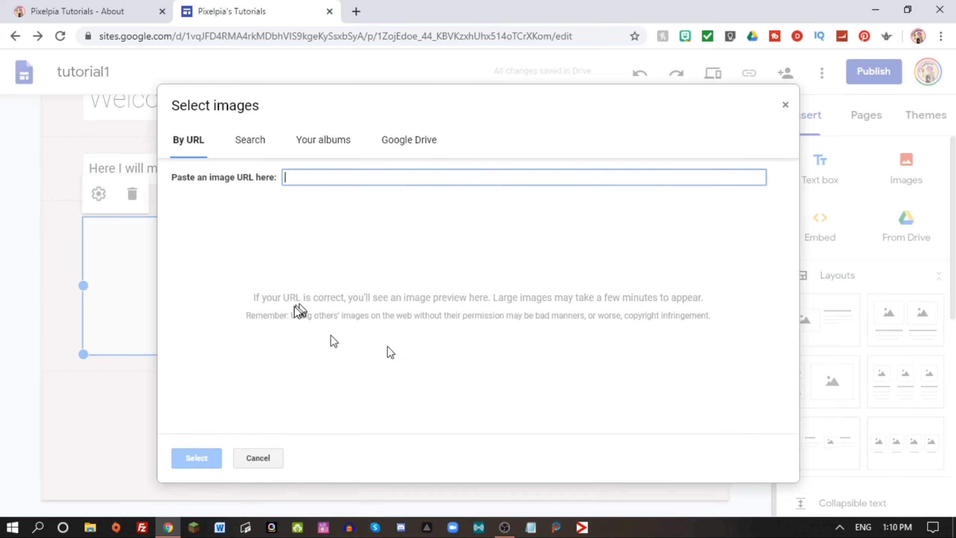
left_click(317, 139)
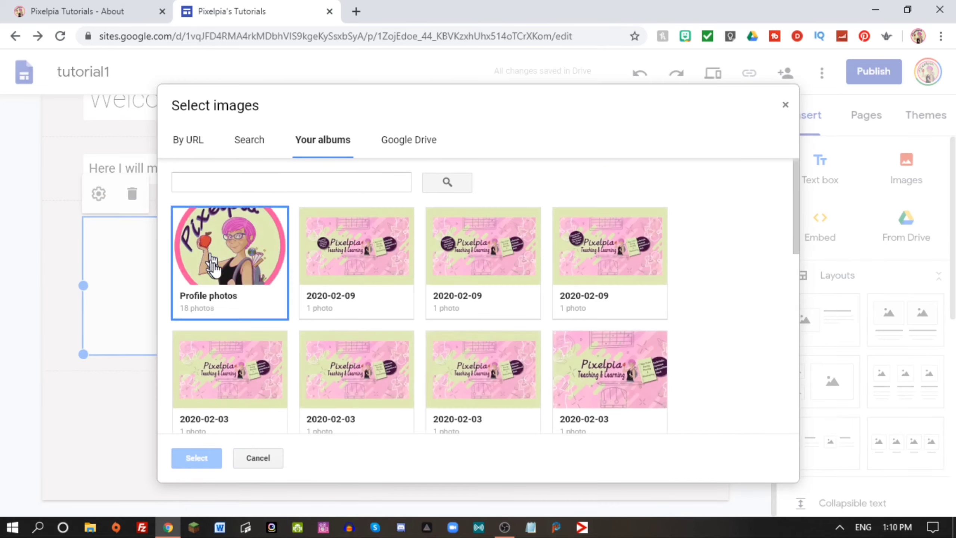
left_click(255, 256)
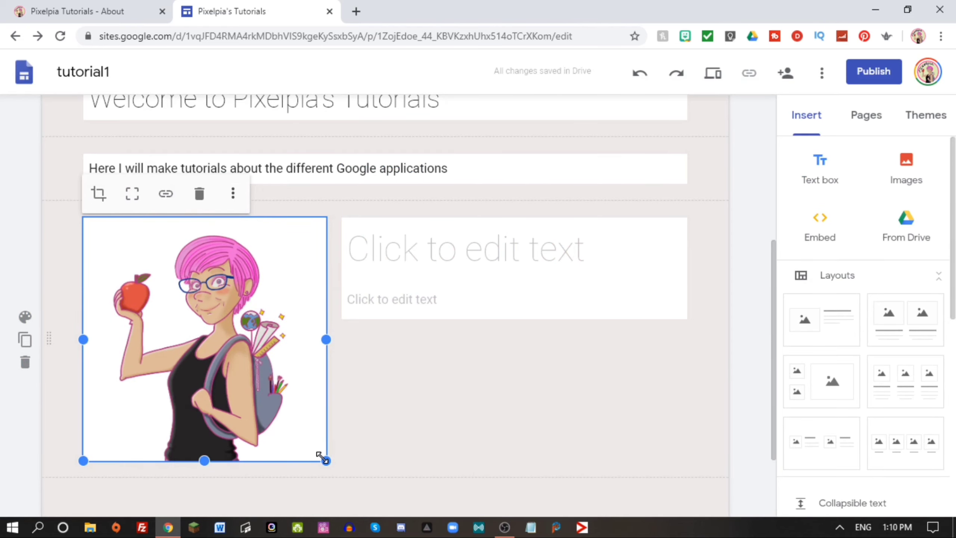
Shrink the avatar picture in the layout to a small, narrow image.
left_click_drag(327, 459, 186, 286)
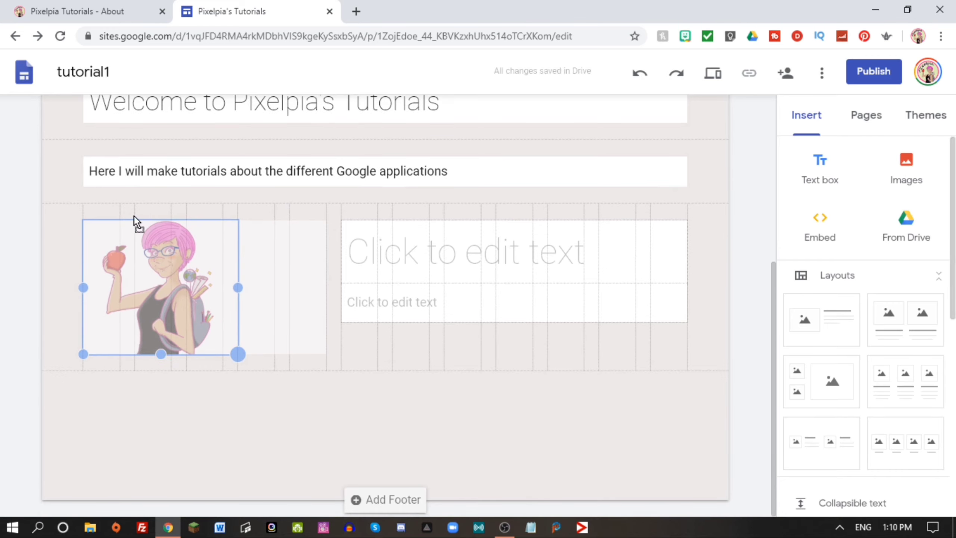
left_click_drag(134, 215, 130, 213)
Enter the heading "My Avatar" and the description "This is the avatar I use for all my YouTube channels and social media".
left_click(510, 271)
type("My Avatar")
left_click(455, 323)
type("This is the av")
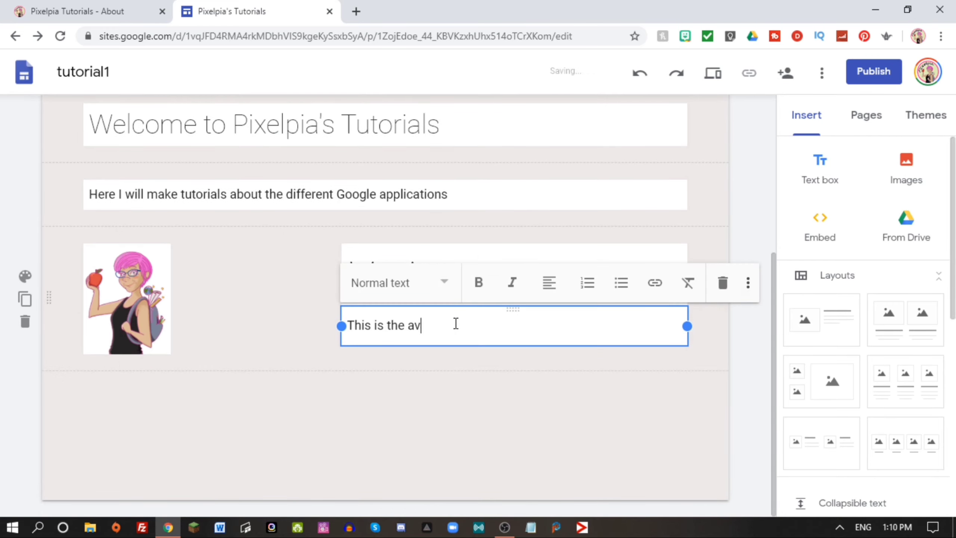
type("ar=")
key("BackSpace")
key("BackSpace")
type("tar I use for all my")
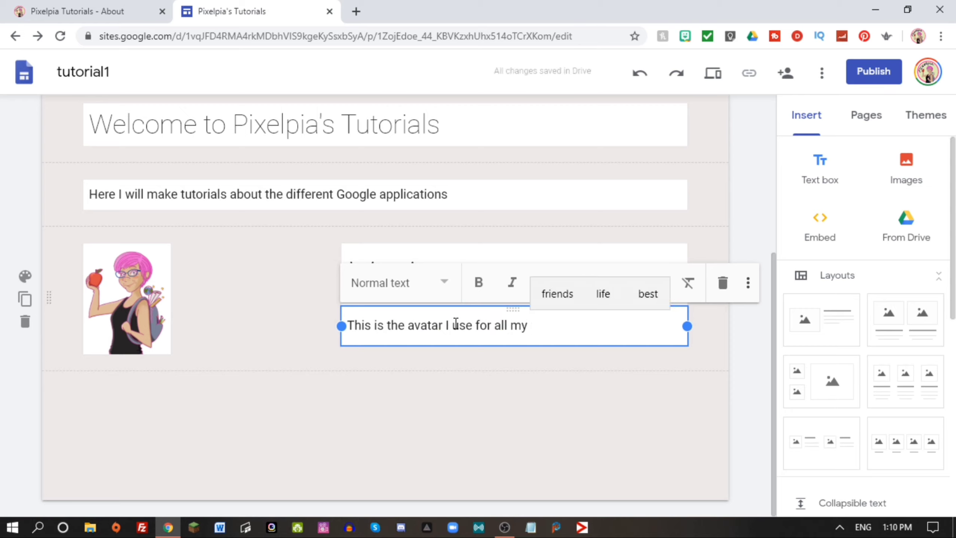
type(" YouTube channels and social media")
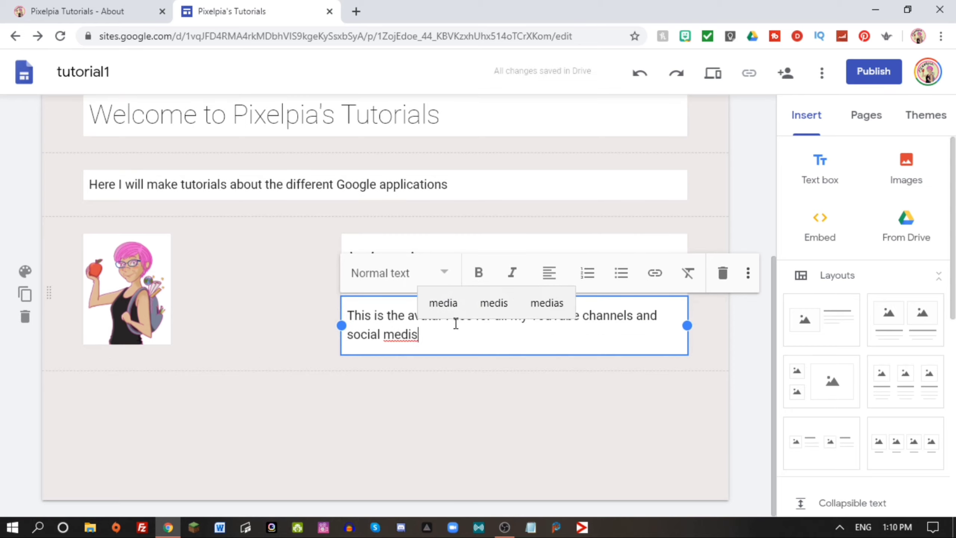
left_click(415, 429)
Widen the My Avatar text block so it extends to just beside the avatar picture.
left_click(422, 286)
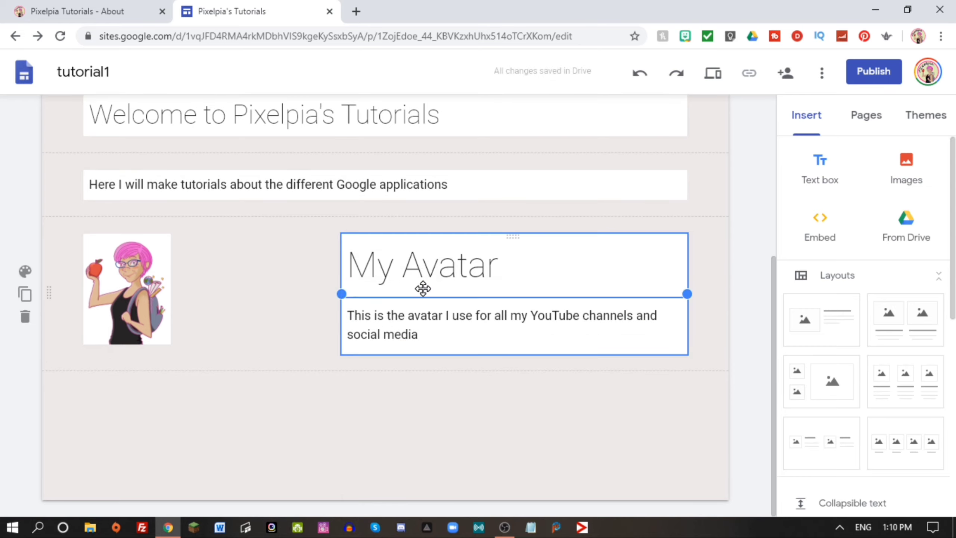
left_click_drag(341, 294, 187, 298)
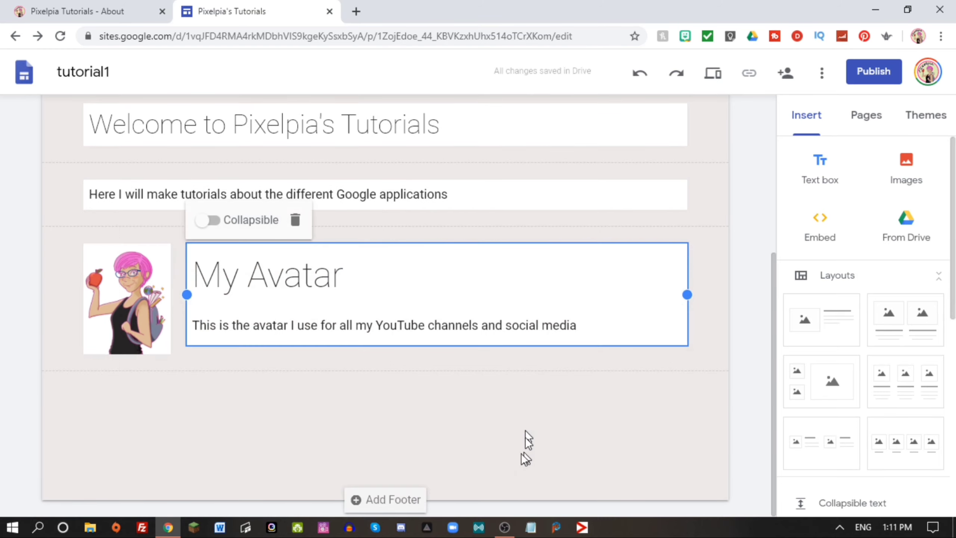
left_click(455, 416)
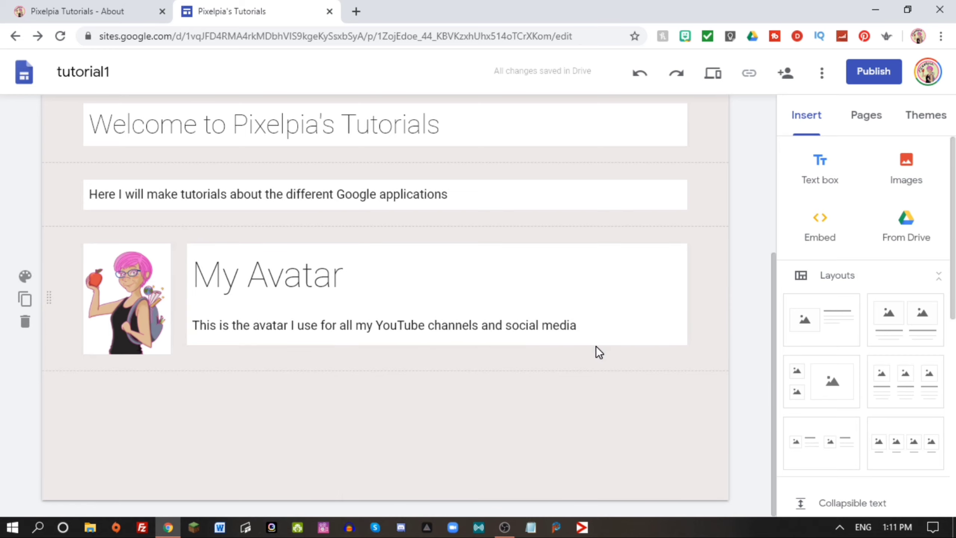
Preview the Home page at the large-screen and tablet sizes, looking over its content.
scroll(418, 298, "up", 5)
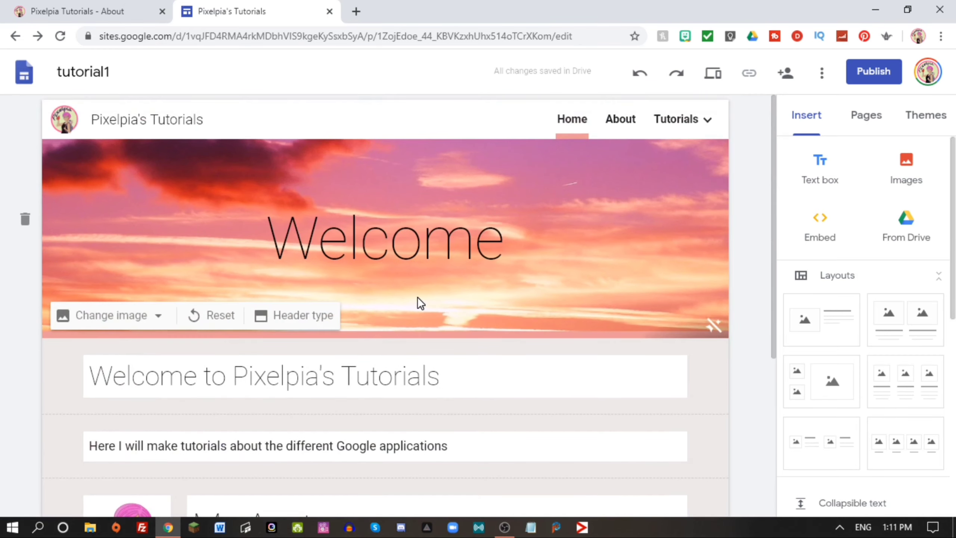
left_click(718, 74)
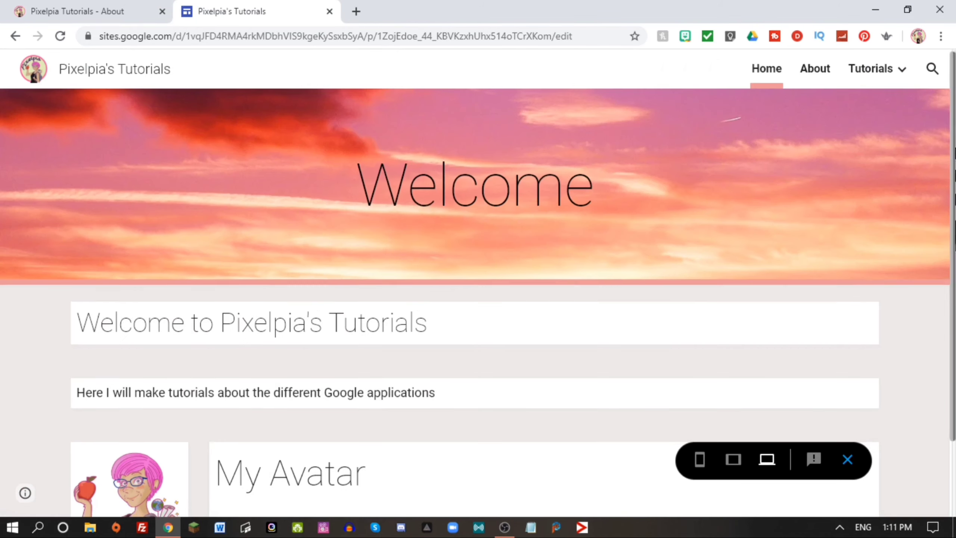
scroll(949, 374, "down", 2)
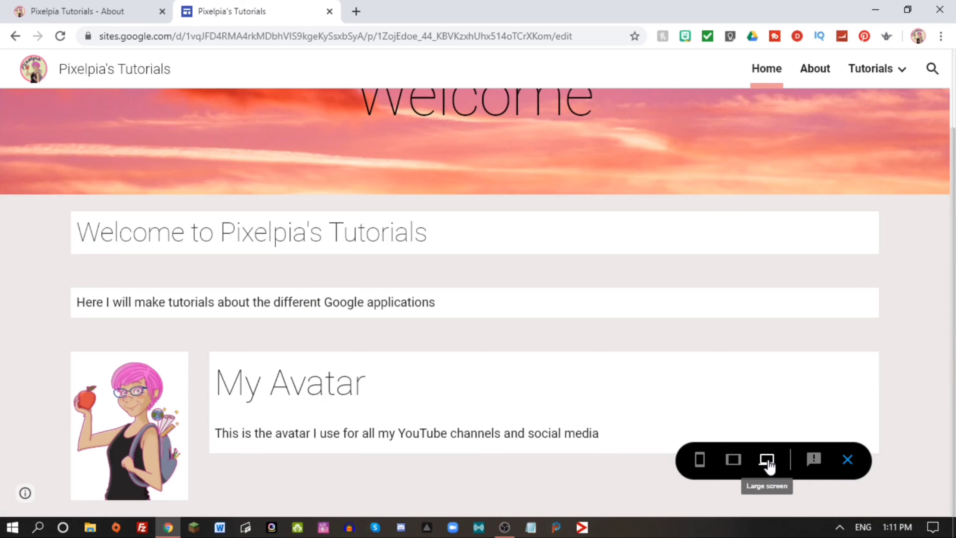
left_click(732, 459)
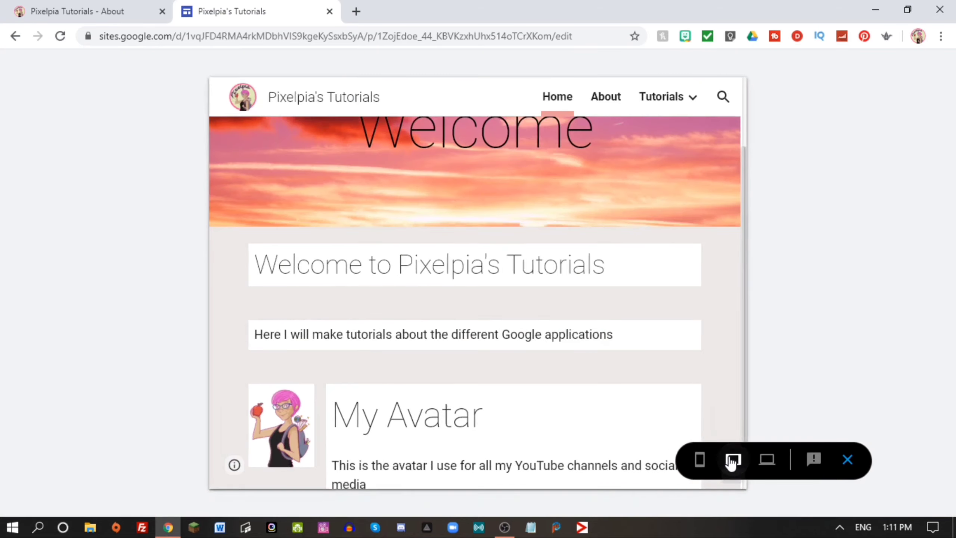
left_click_drag(743, 263, 735, 352)
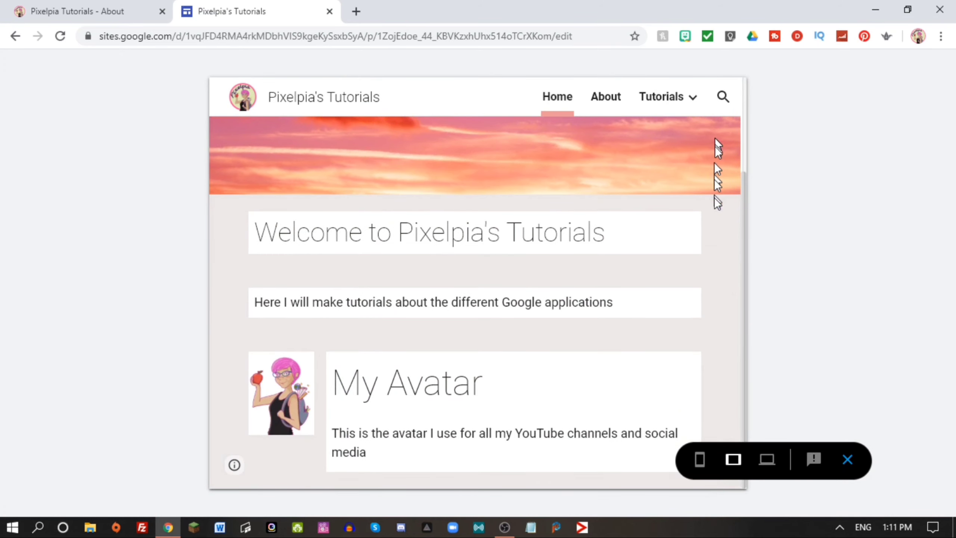
Preview the Home page at phone size, check its content and navigation menu, and exit the preview.
left_click(699, 460)
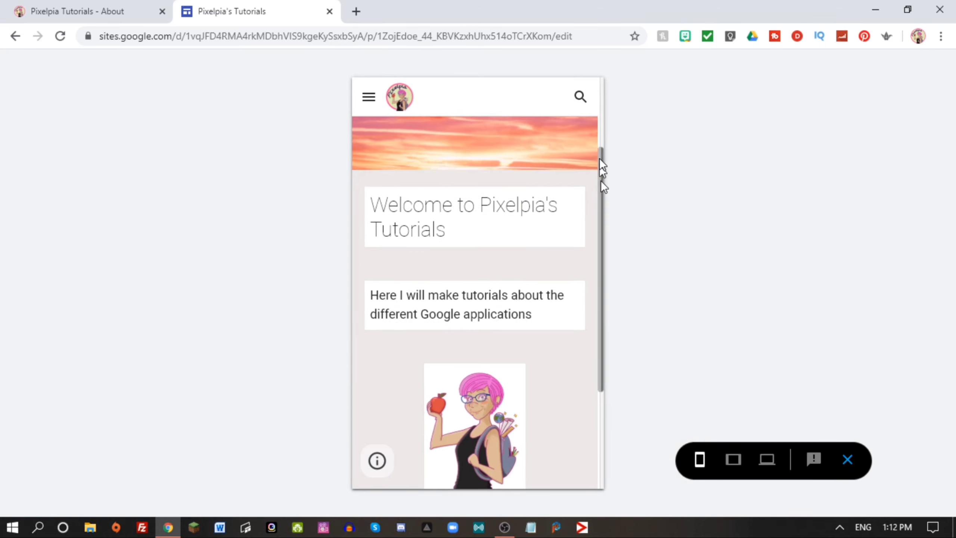
left_click_drag(602, 181, 597, 117)
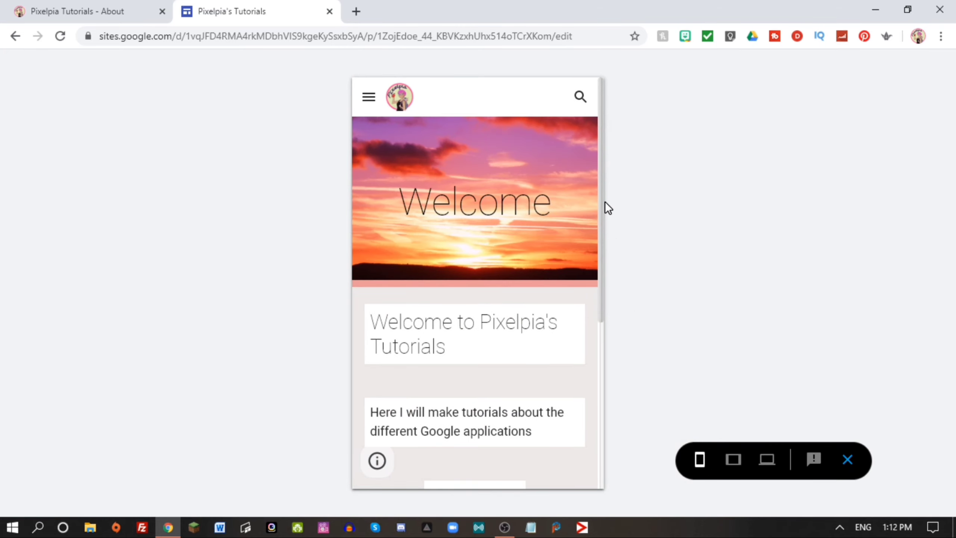
scroll(604, 207, "down", 3)
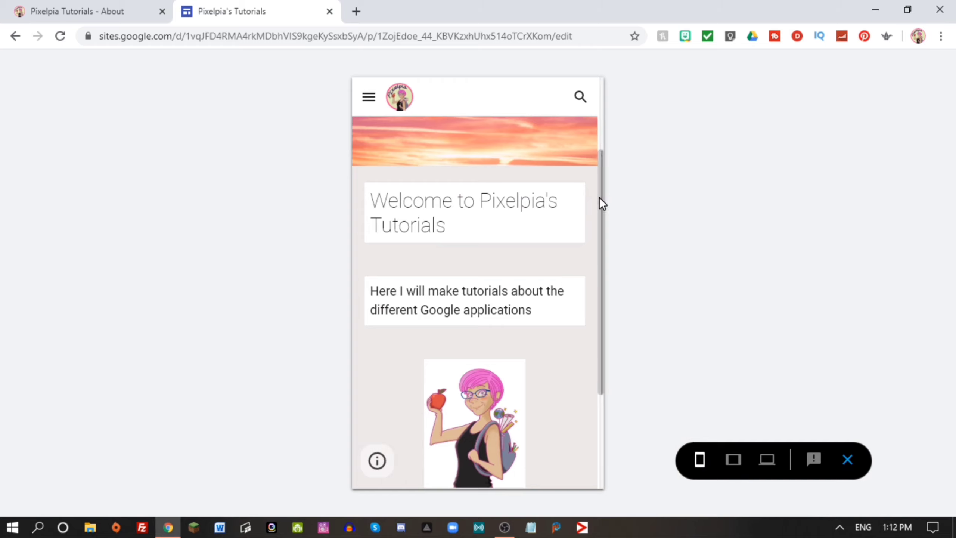
left_click_drag(599, 196, 601, 128)
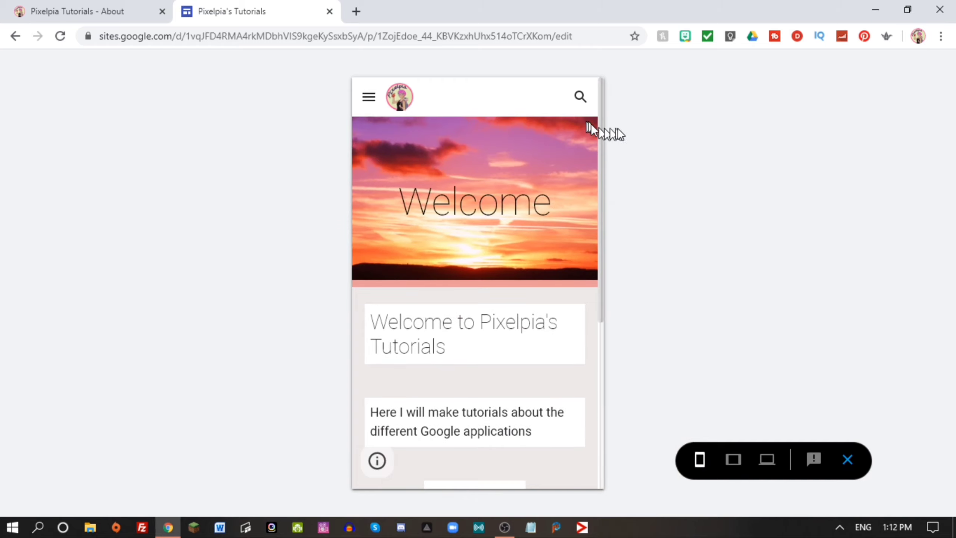
left_click(367, 99)
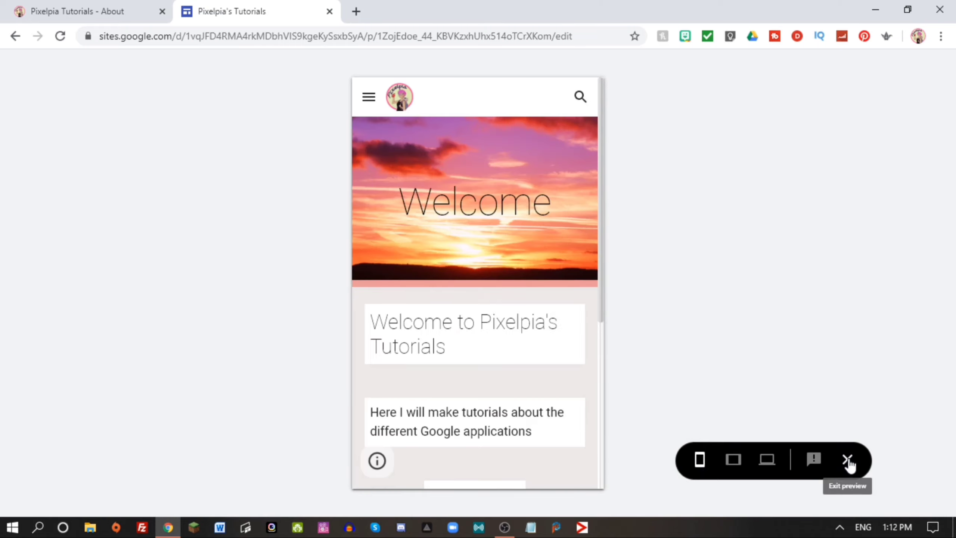
left_click(848, 459)
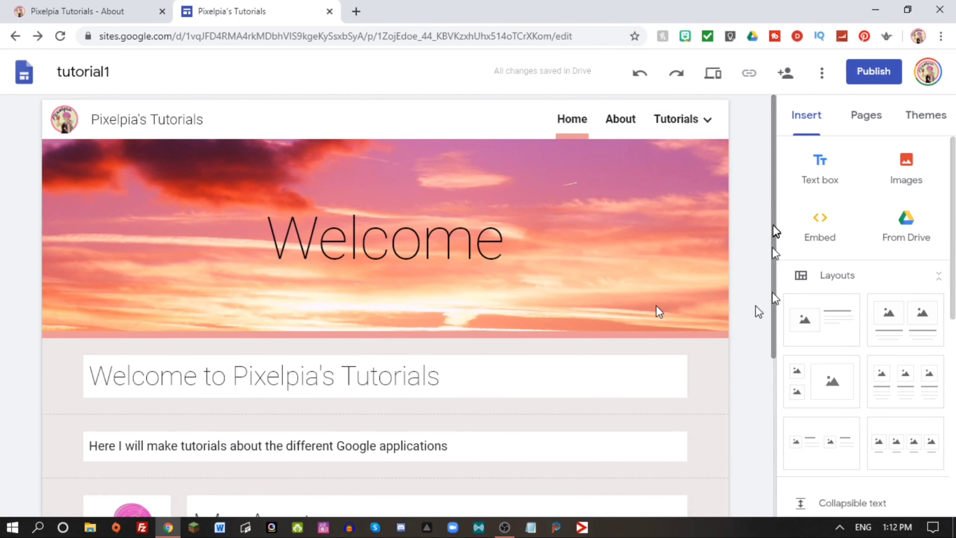
Open the About page for editing and bring up the insertable elements and layouts.
mouse_move(776, 269)
left_mouse_down()
mouse_move(767, 462)
mouse_move(767, 269)
left_mouse_up()
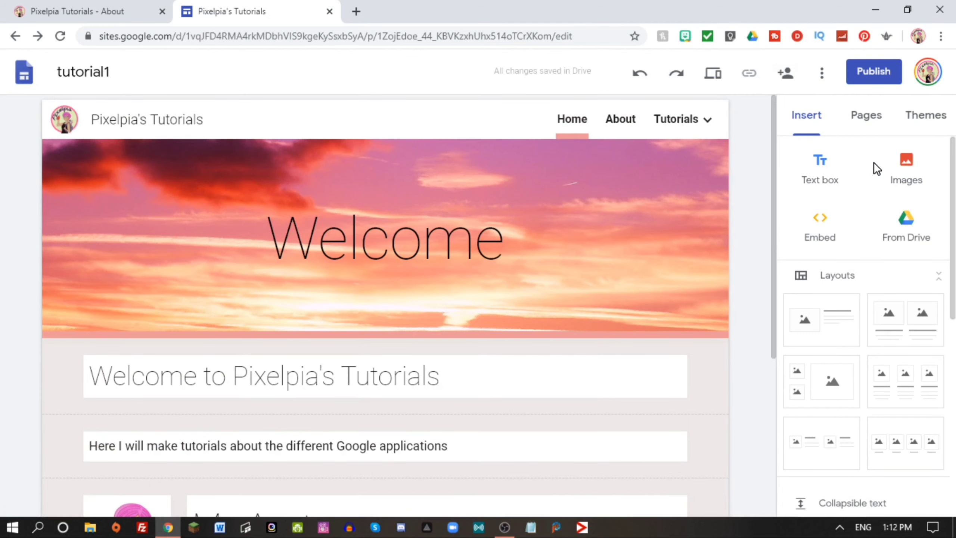
left_click(863, 117)
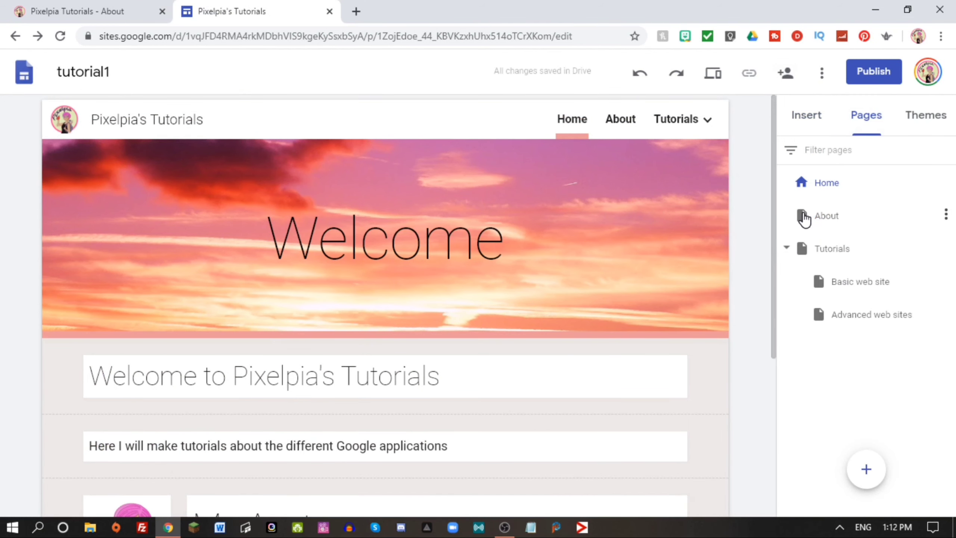
left_click(804, 216)
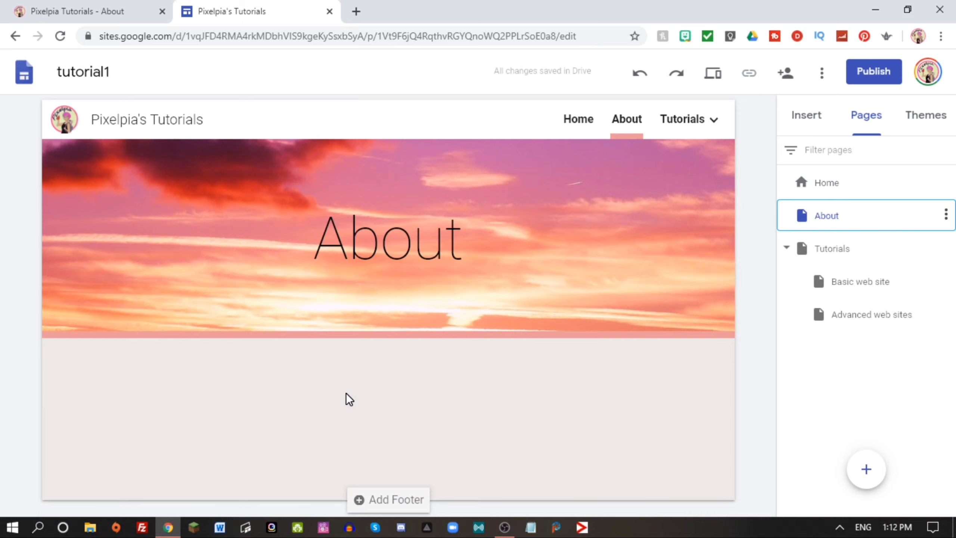
left_click(807, 117)
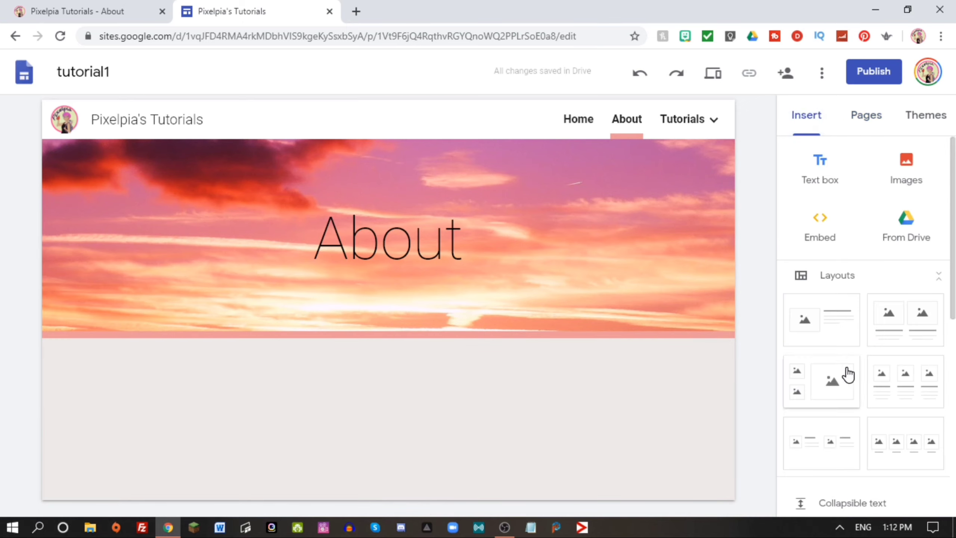
Add a text box below the About banner reading "I am so glad that you are visiting Pixelpia's tutorials".
left_click(824, 164)
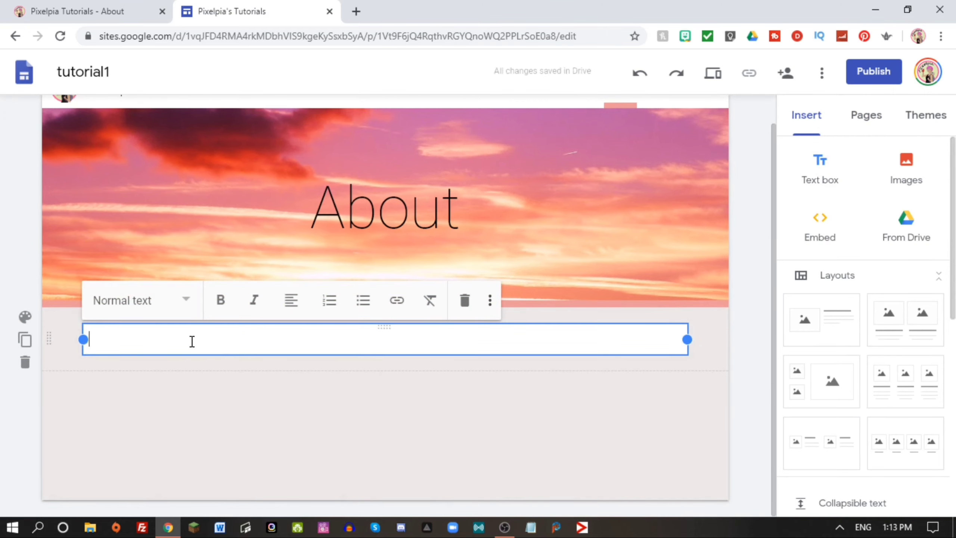
type("I am so glad that you are visiting Pixel")
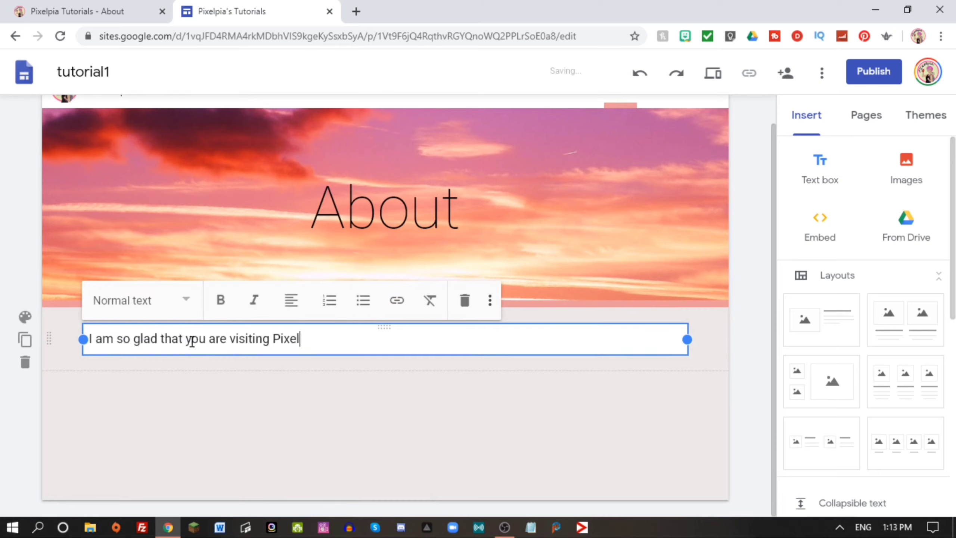
type("pia's tutorials")
left_click(271, 416)
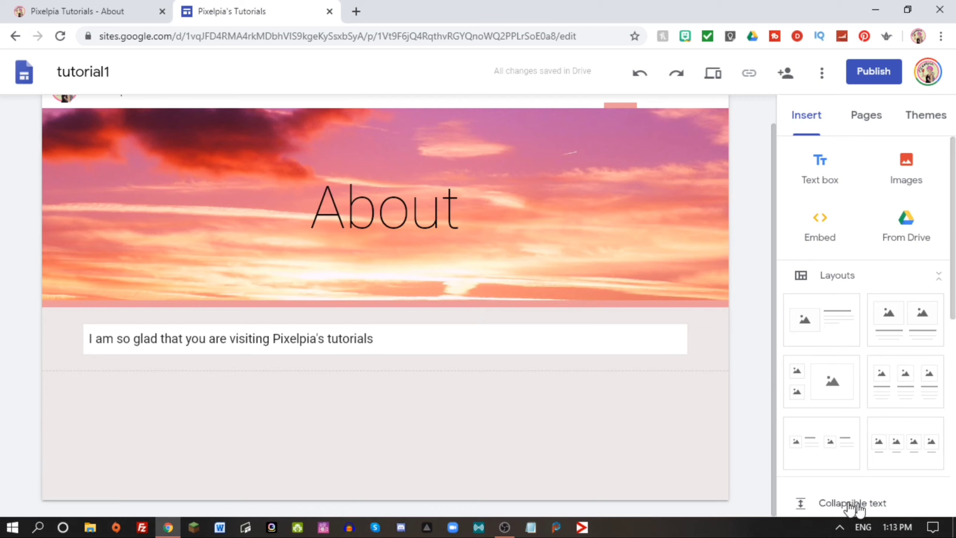
Insert the layout with two images each beside text, and fill the first image placeholder with the portrait photo from the albums.
left_click(835, 454)
left_click(179, 310)
left_click(235, 356)
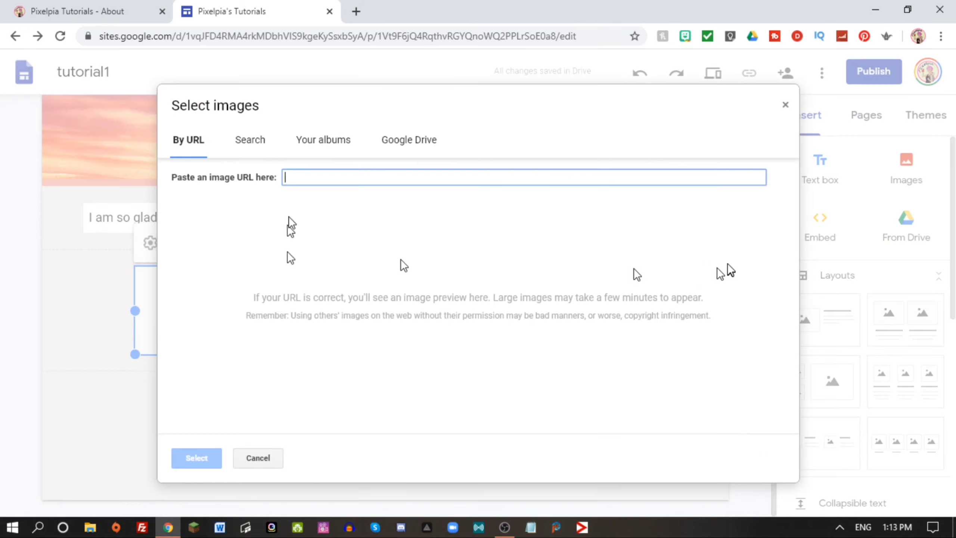
left_click(323, 140)
left_click(243, 259)
left_click(218, 365)
left_click(197, 458)
Fill the layout's second image placeholder with the pink-haired avatar picture from the albums.
left_click(436, 305)
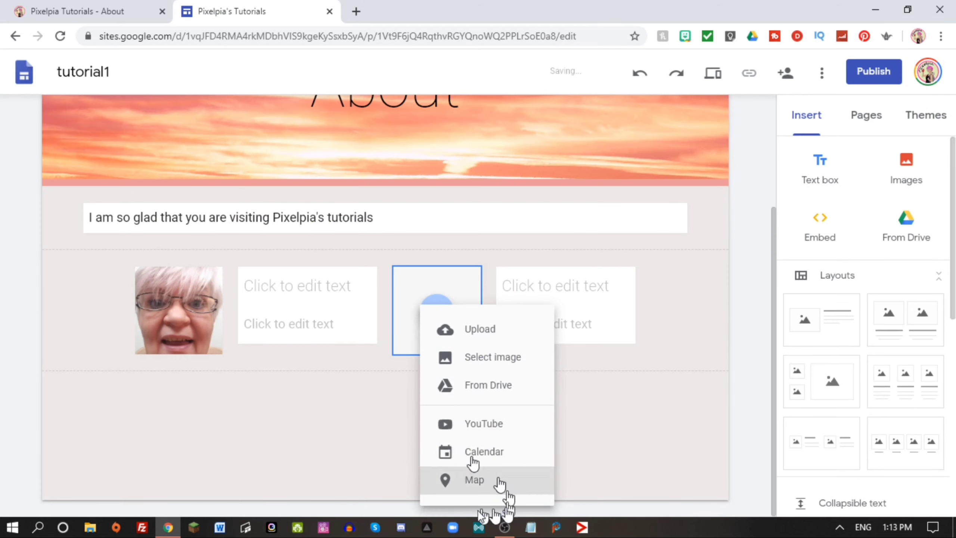
left_click(504, 359)
left_click(214, 268)
left_click(575, 373)
left_click(196, 458)
Caption the portrait "Hi" with the text "glad to see you", and the avatar "Old" with the text "my old avatar".
left_click(326, 286)
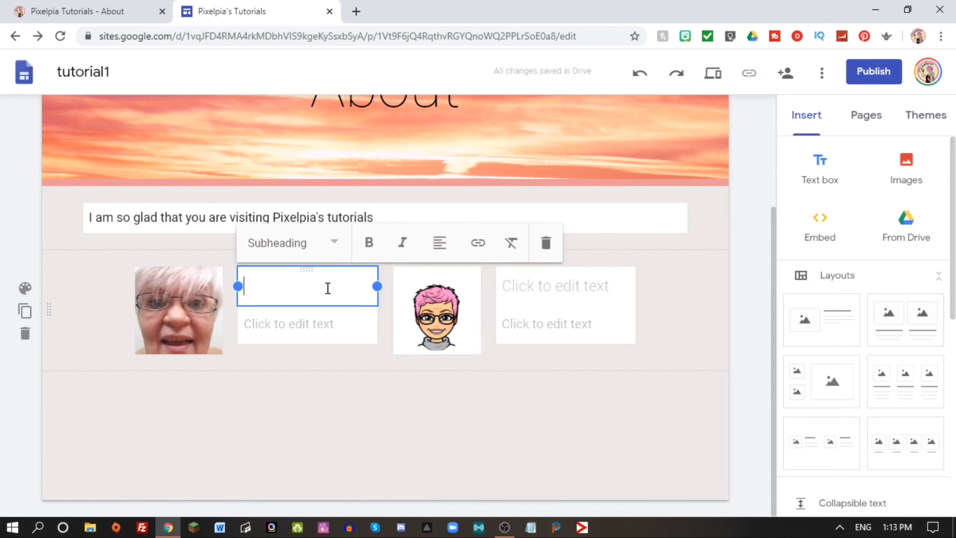
type("glad to see you")
left_click(532, 335)
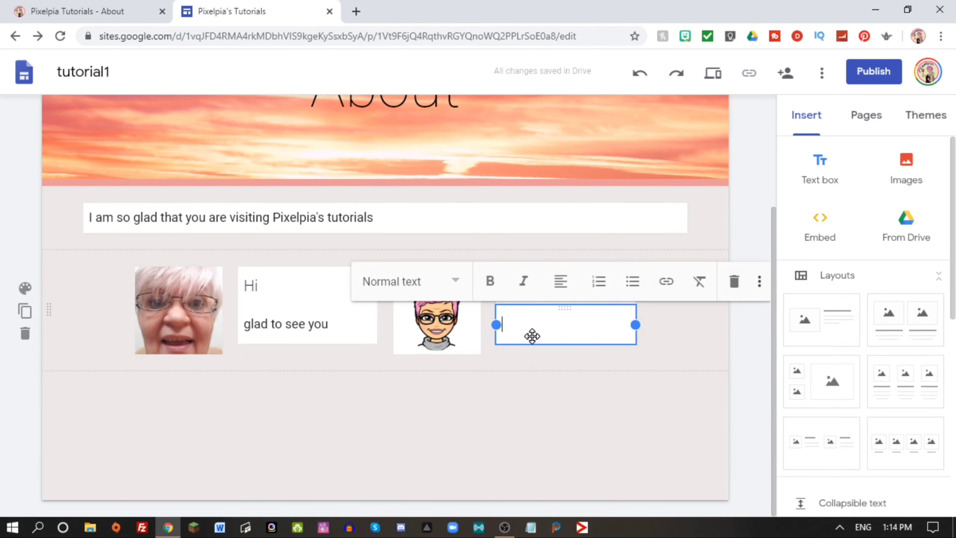
type("my old avatar")
scroll(692, 369, "up", 4)
left_click(571, 429)
type("Old")
left_click(678, 474)
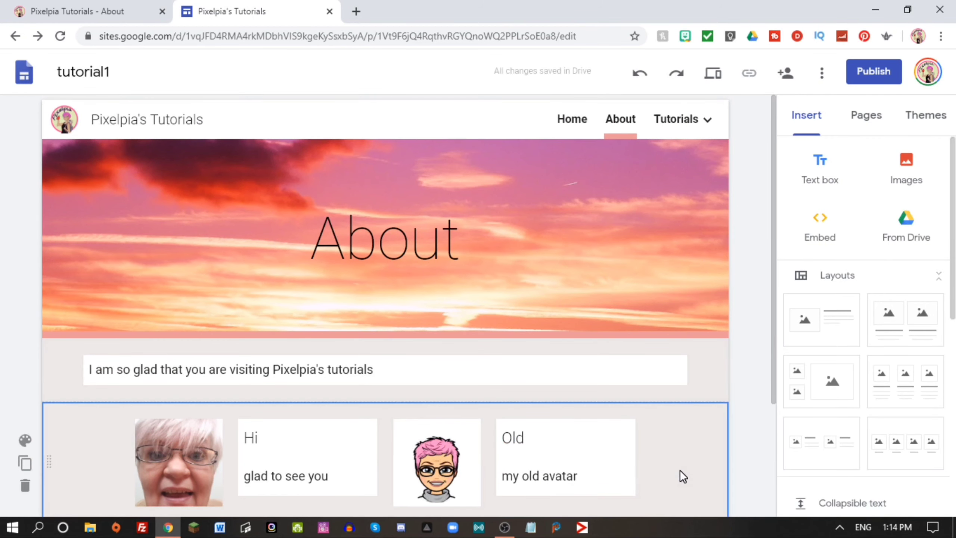
Move the portrait to the left edge of the content area and widen the "Hi" text block to just beside it.
scroll(678, 474, "down", 4)
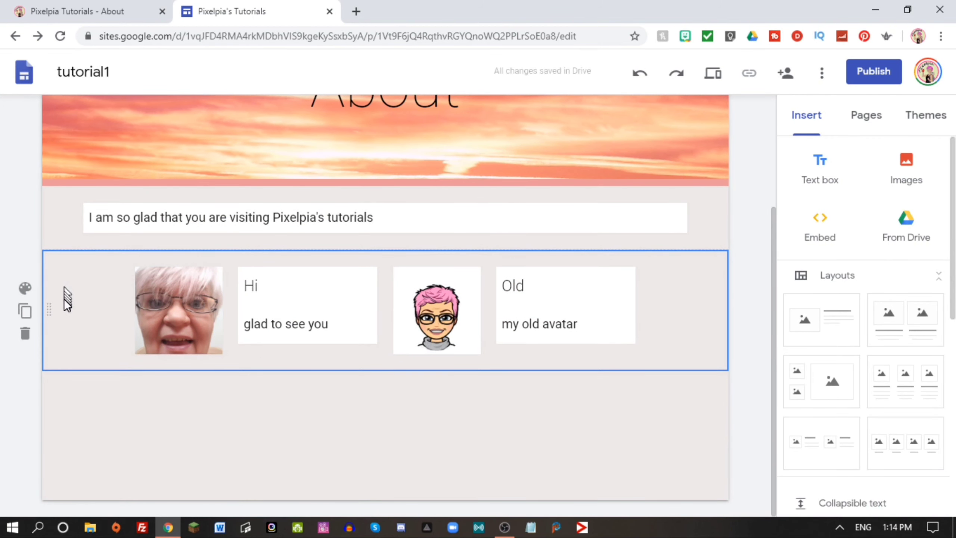
left_click_drag(159, 319, 101, 288)
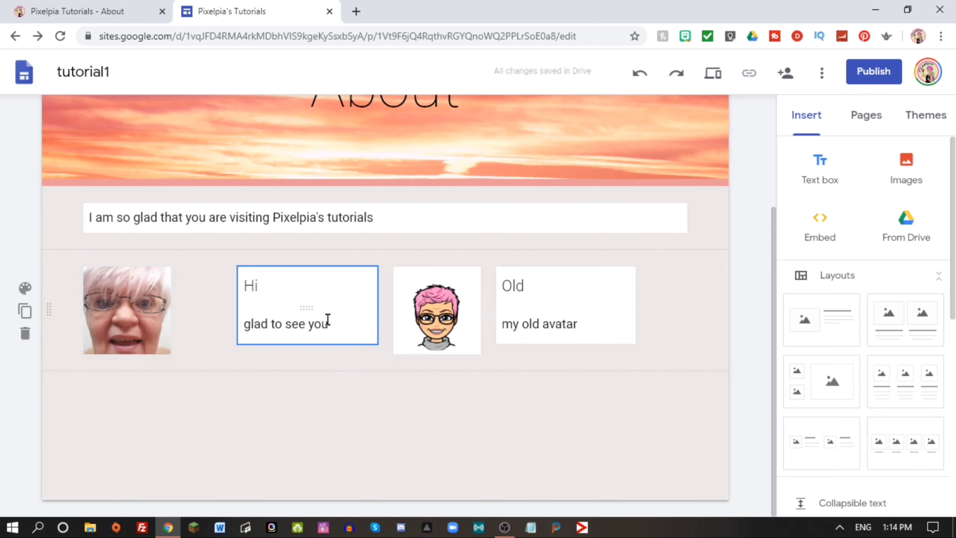
left_click_drag(327, 321, 190, 325)
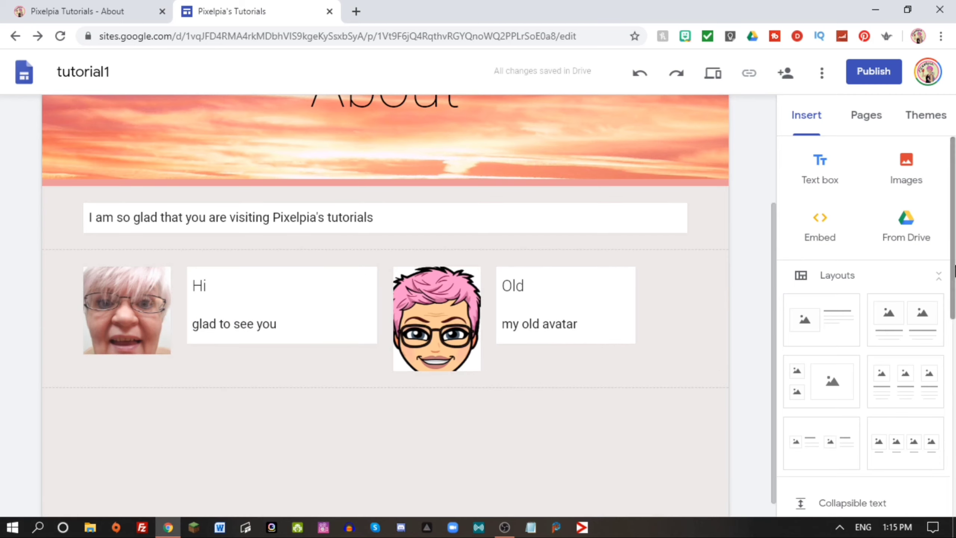
Insert a divider below the row with the portrait and avatar.
left_click_drag(952, 278, 953, 486)
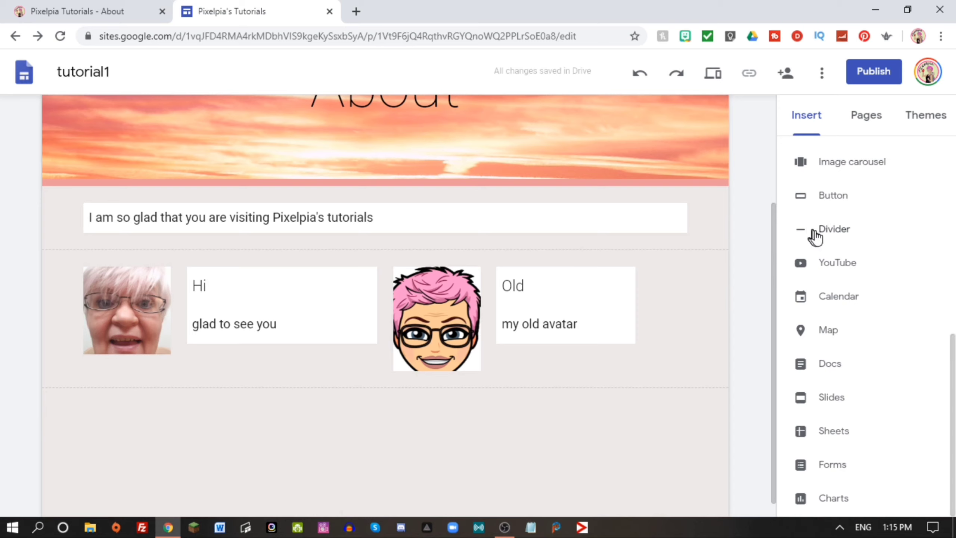
left_click(833, 231)
left_click(573, 442)
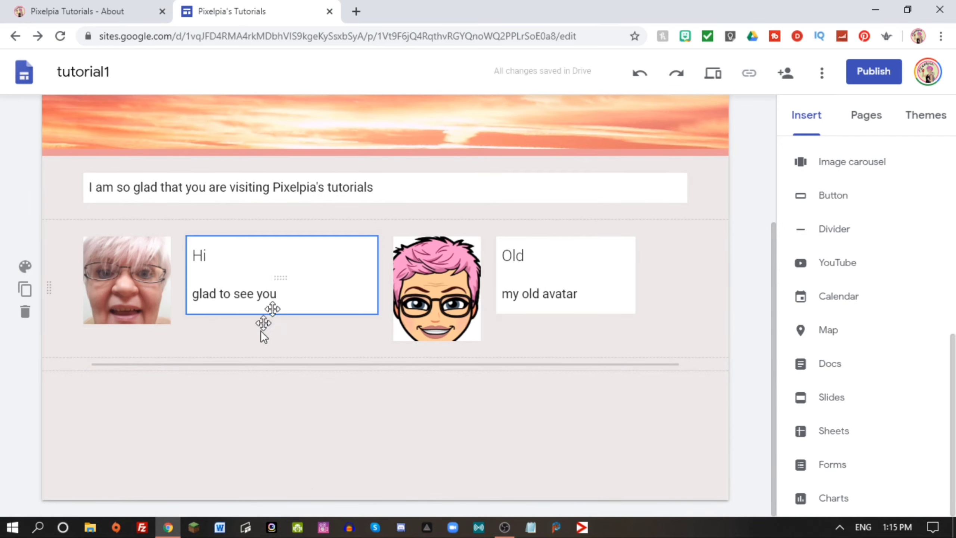
left_click(314, 364)
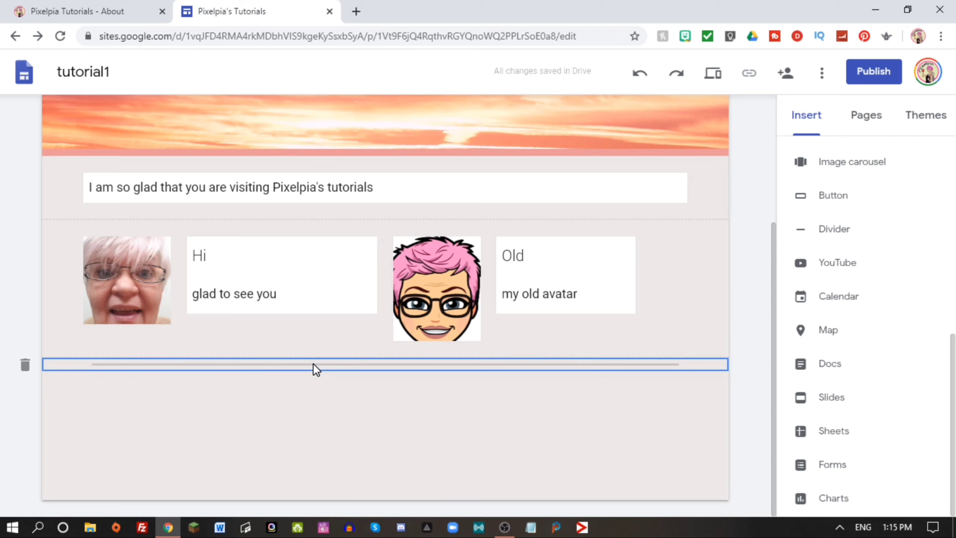
left_click(328, 443)
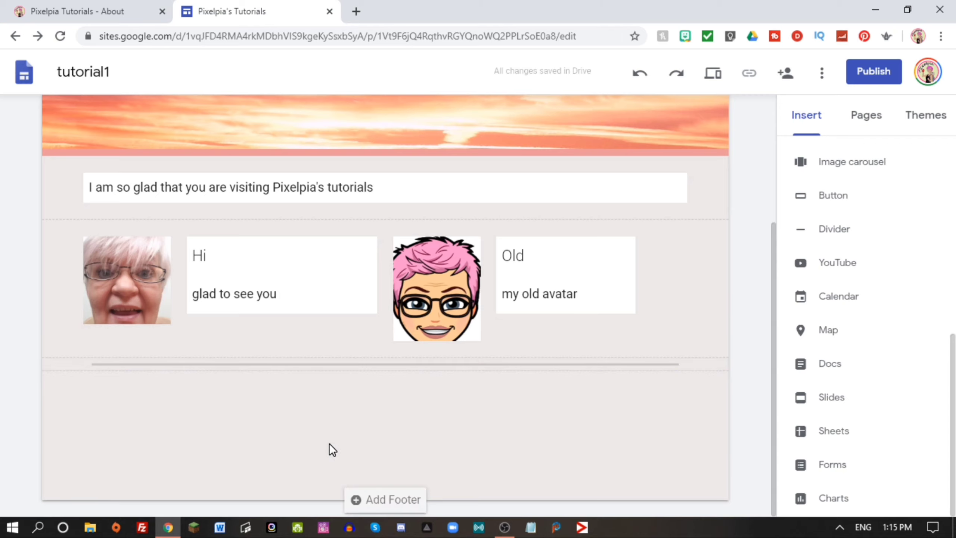
Insert a button named "YouTube" below the divider, linked to youtube.com/pixelpia.
left_click(832, 201)
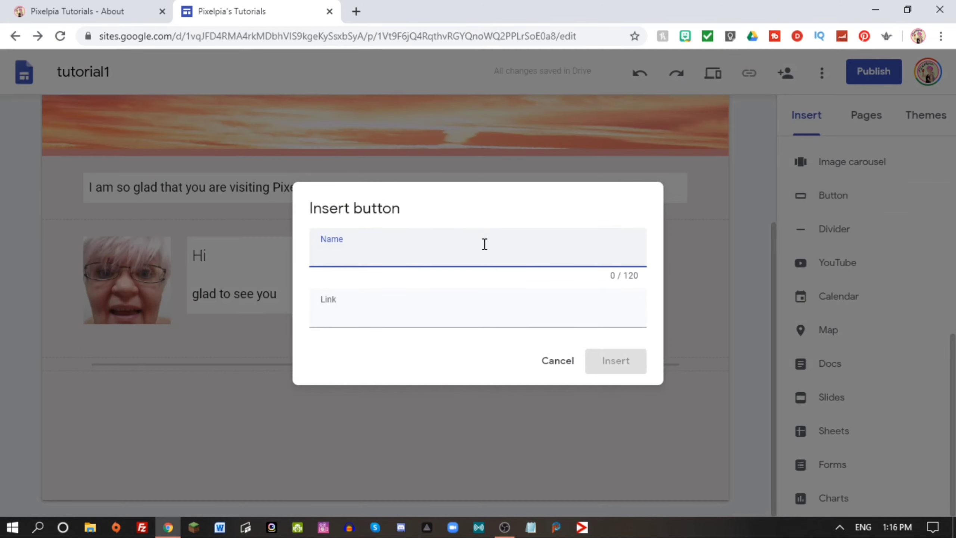
type("YouTube")
left_click(410, 315)
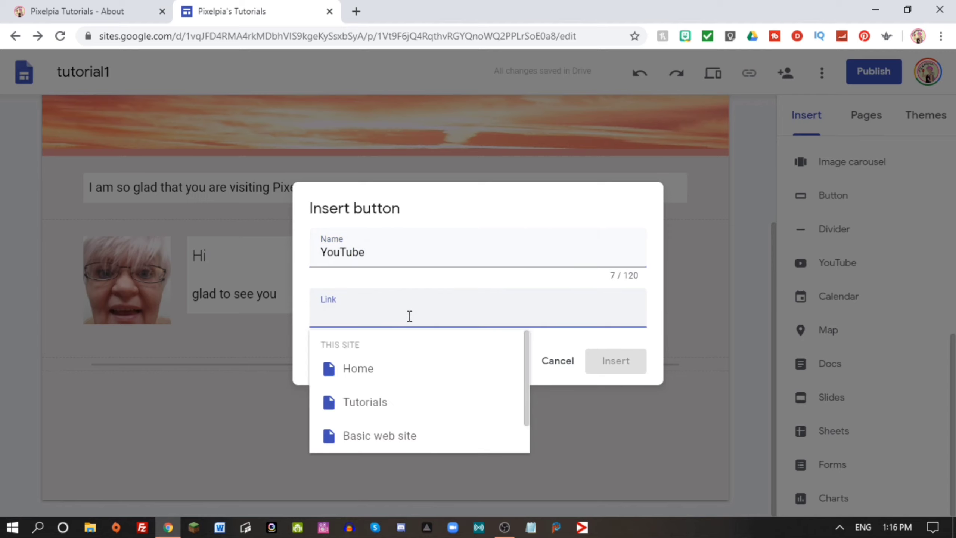
type("youtu")
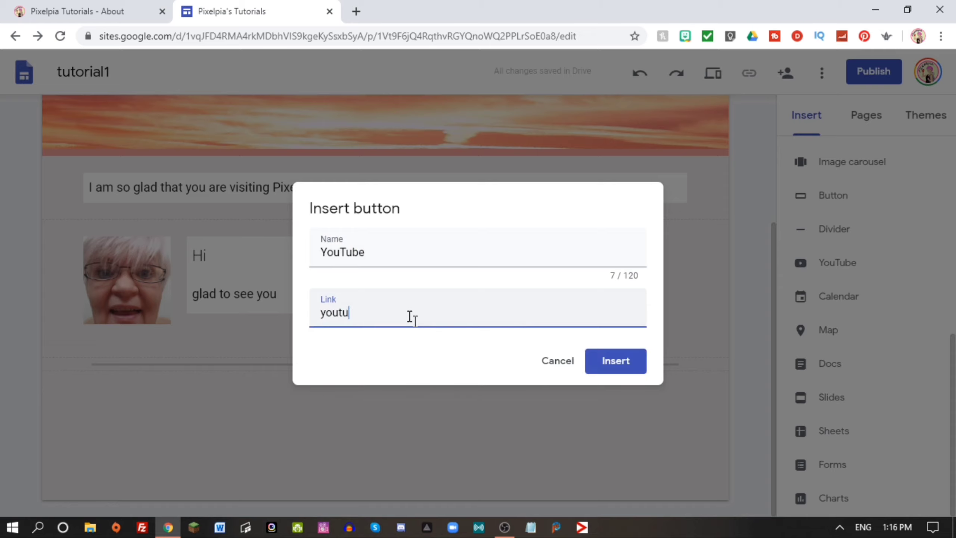
type("be.com")
type("/pixelpia")
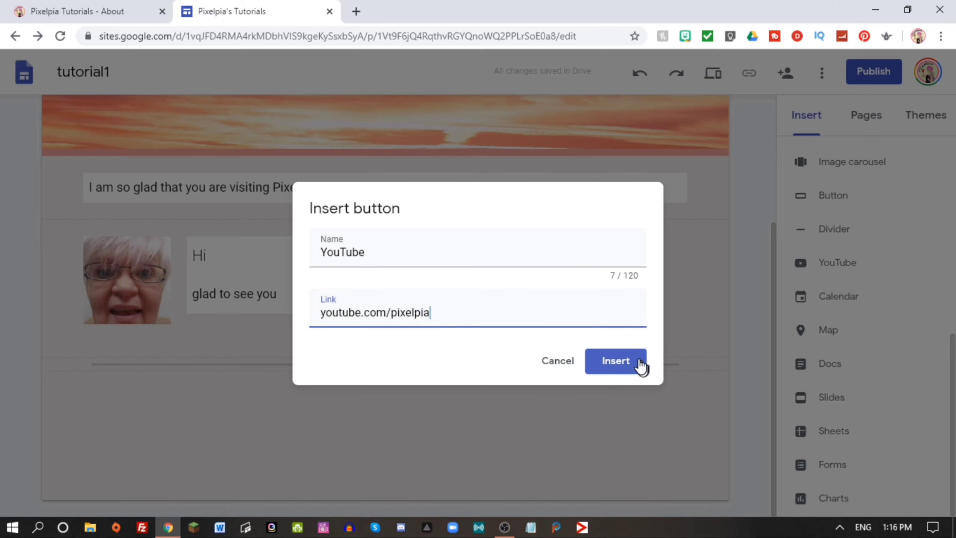
left_click(626, 365)
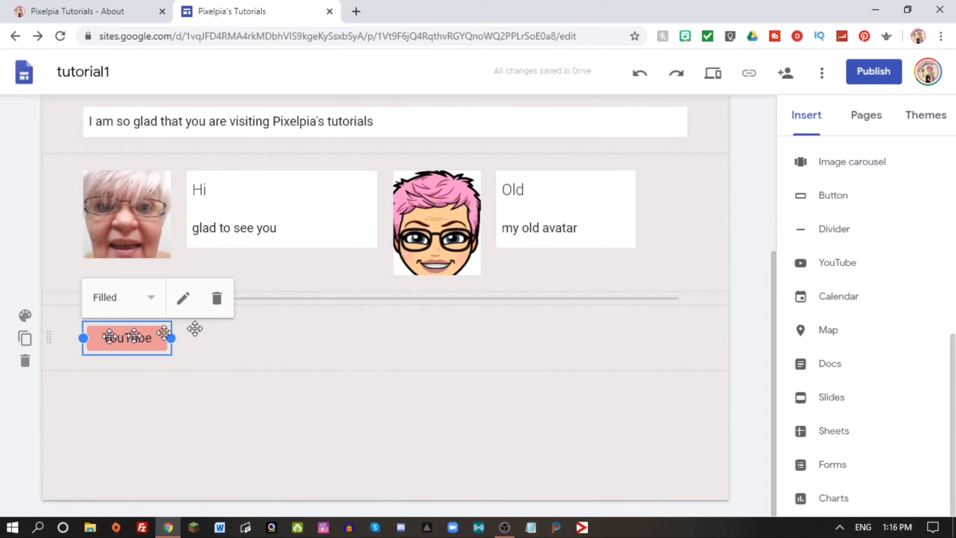
Open the style choices for the YouTube button.
left_click(152, 300)
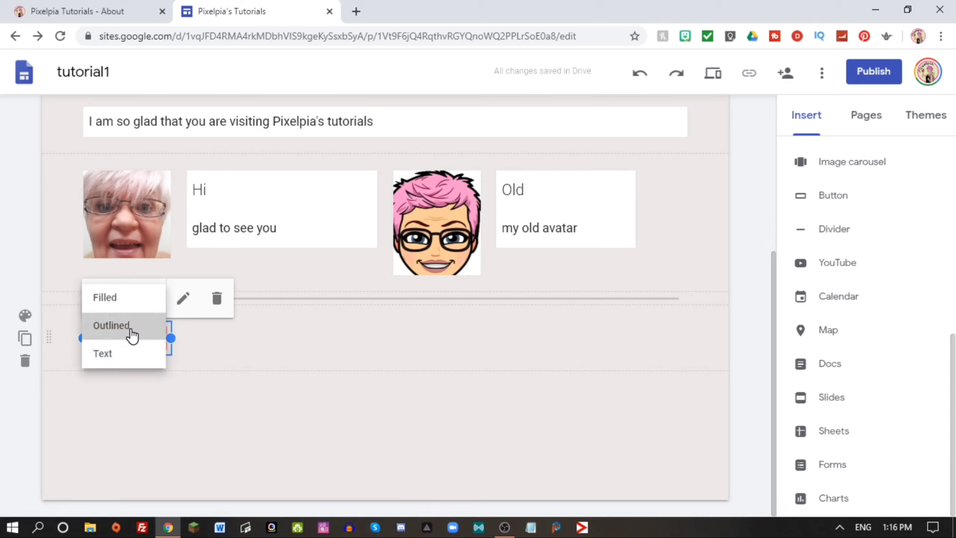